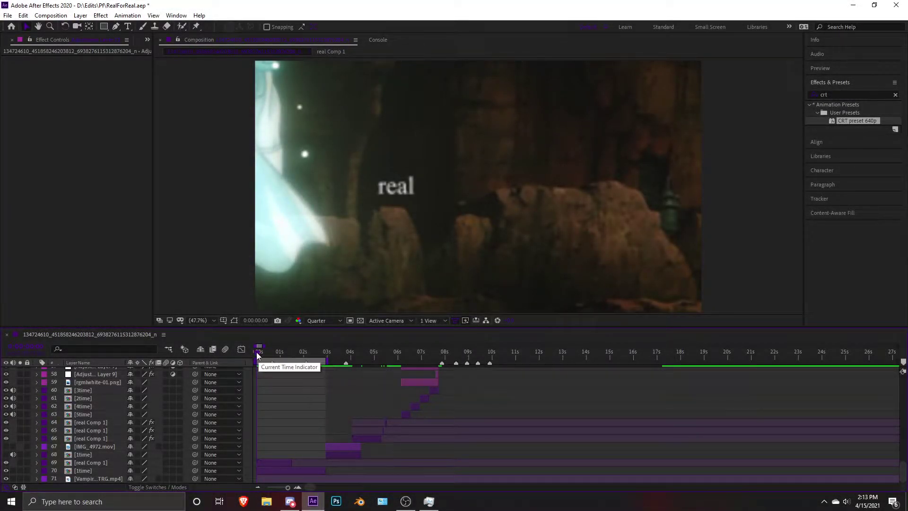
Scroll up the timeline layer list and select adjustment layer 9
{"action": "scroll", "coordinate": [281, 427], "scroll_direction": "up", "scroll_amount": 10}
{"action": "scroll", "coordinate": [281, 423], "scroll_direction": "up", "scroll_amount": 5}
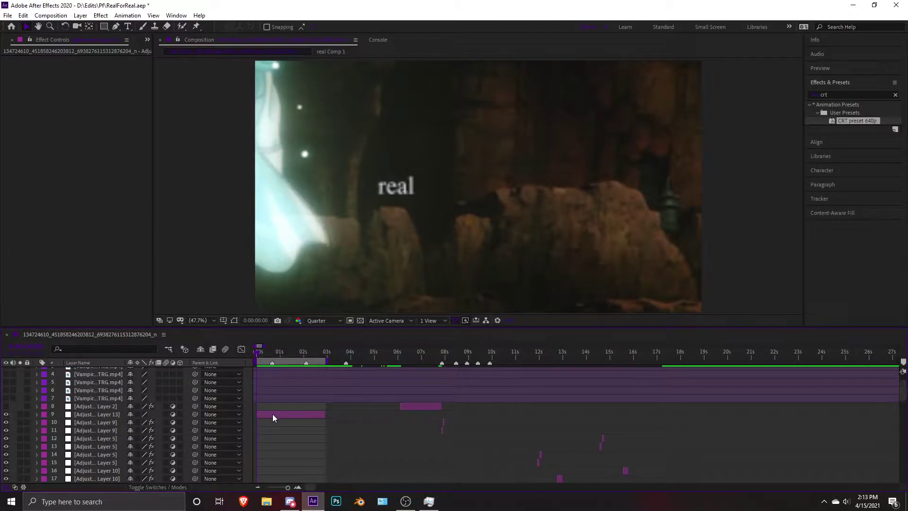
{"action": "scroll", "coordinate": [273, 413], "scroll_direction": "down", "scroll_amount": 8}
{"action": "scroll", "coordinate": [282, 440], "scroll_direction": "down", "scroll_amount": 2}
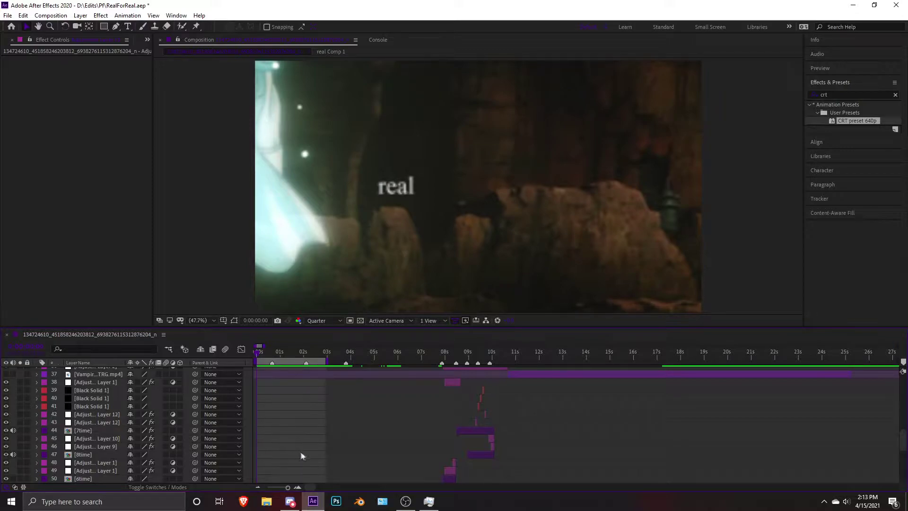
{"action": "scroll", "coordinate": [279, 458], "scroll_direction": "up", "scroll_amount": 10}
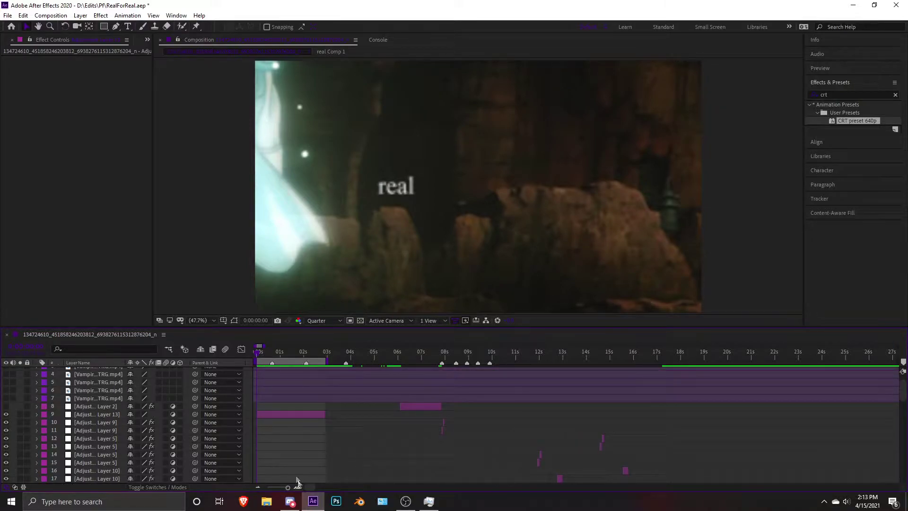
{"action": "left_click", "coordinate": [291, 415]}
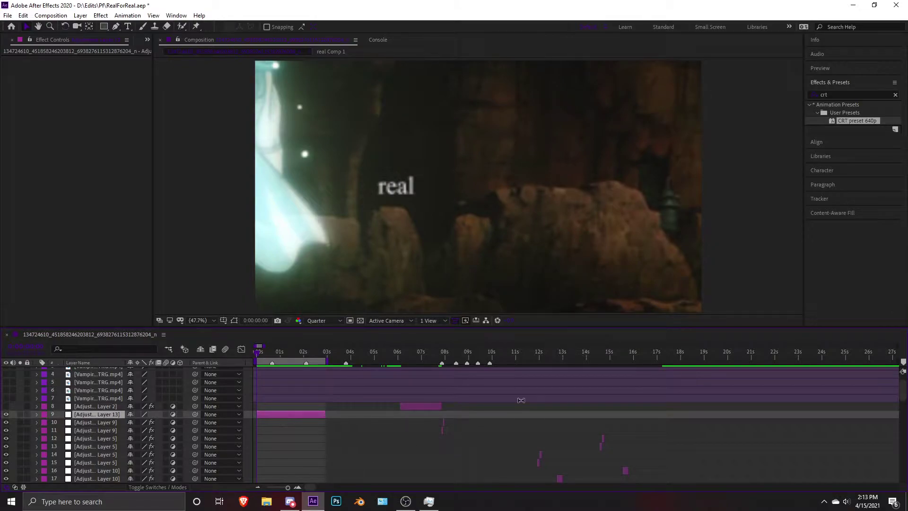
Move the playhead back to 0:00:00:00 at the start of the clip
{"action": "left_click", "coordinate": [279, 422]}
{"action": "left_click", "coordinate": [295, 411]}
{"action": "left_click_drag", "start_coordinate": [290, 353], "coordinate": [226, 356]}
Search Effects & Presets for 'signal' and apply Signal to adjustment layer 9
{"action": "left_click", "coordinate": [842, 94]}
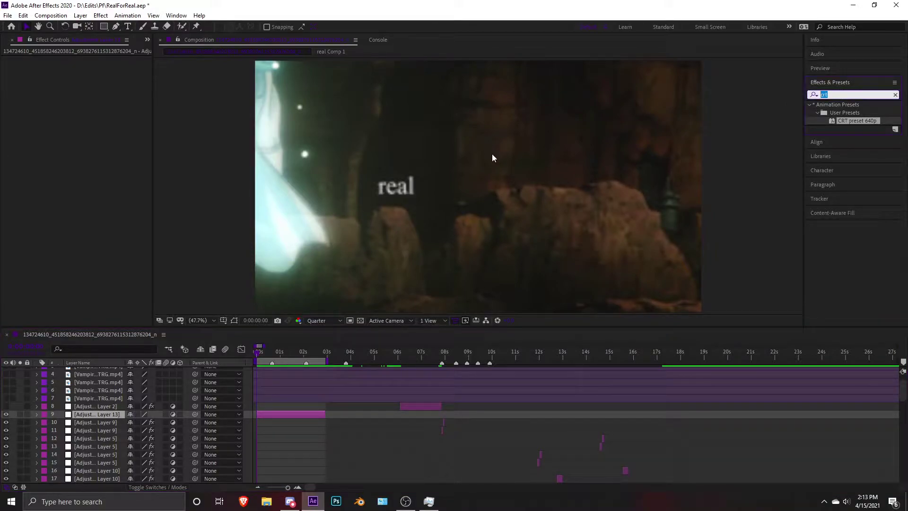
{"action": "type", "text": "signal"}
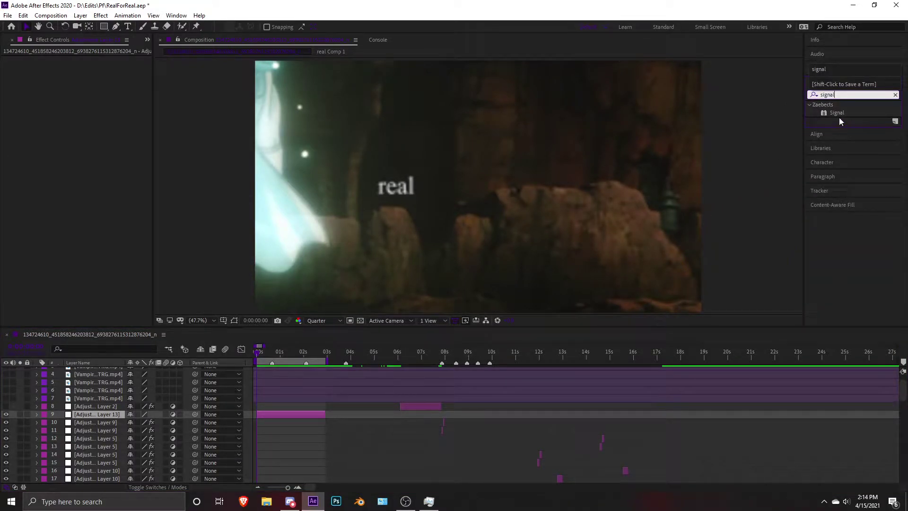
{"action": "left_click_drag", "start_coordinate": [836, 114], "coordinate": [279, 419]}
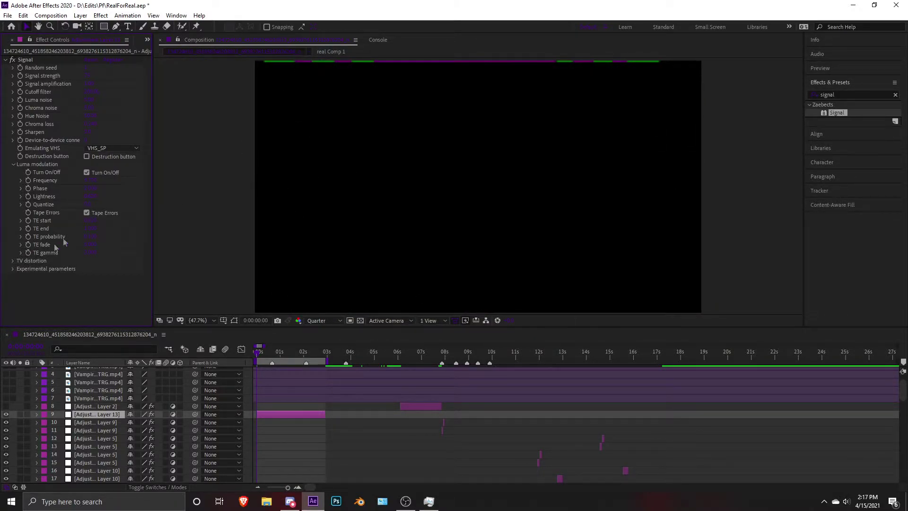
Start editing the Luma modulation Frequency value in Effect Controls
{"action": "left_click", "coordinate": [91, 180]}
Commit the new luma modulation Frequency value and move the playhead to about one second
{"action": "key", "text": "Return"}
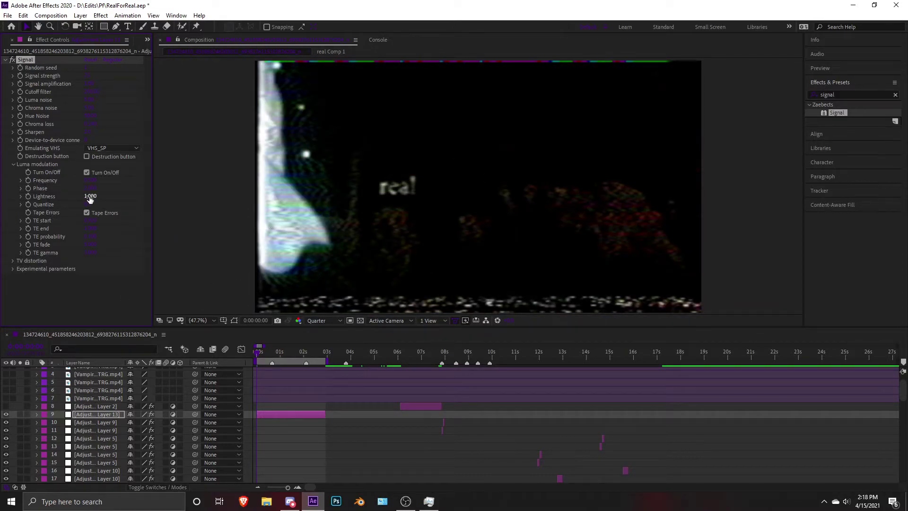
{"action": "left_click", "coordinate": [289, 350]}
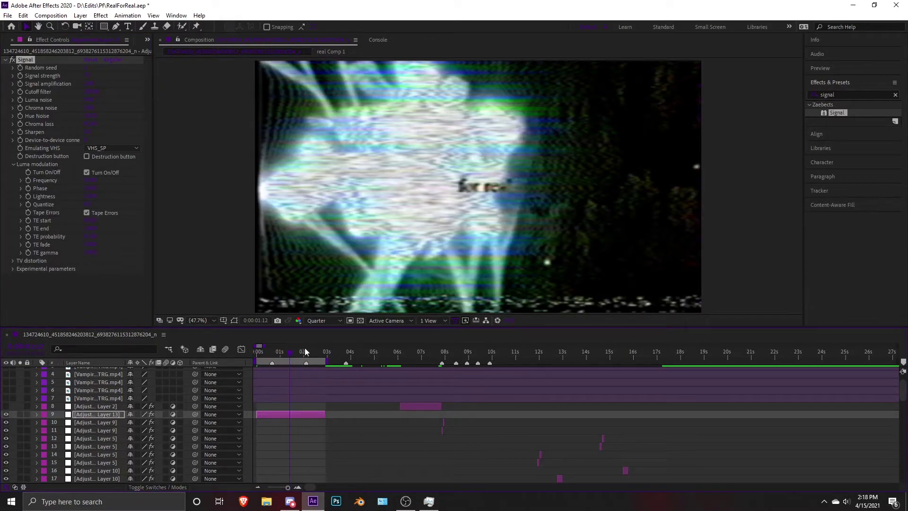
Scrub around one second, then set and re-edit the luma modulation Lightness value
{"action": "left_click_drag", "start_coordinate": [314, 352], "coordinate": [290, 349]}
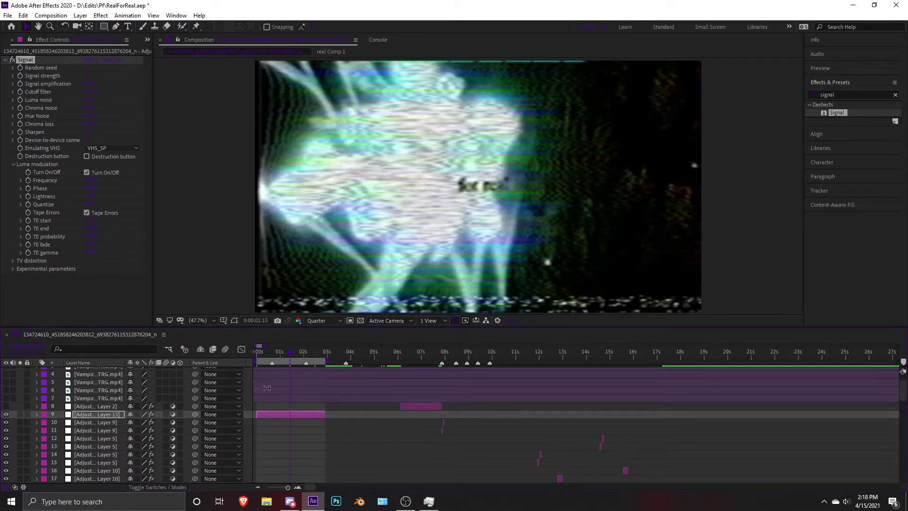
{"action": "left_click", "coordinate": [92, 196]}
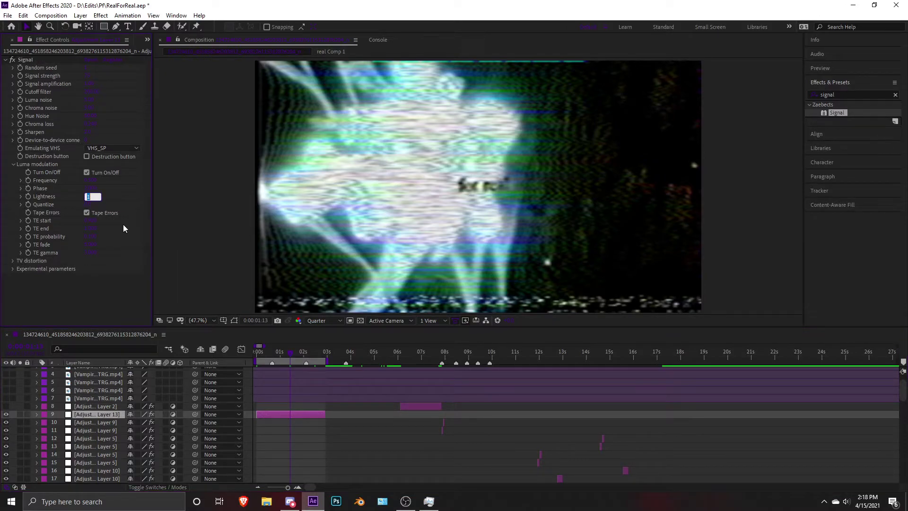
{"action": "key", "text": "Return"}
{"action": "key", "text": "Home"}
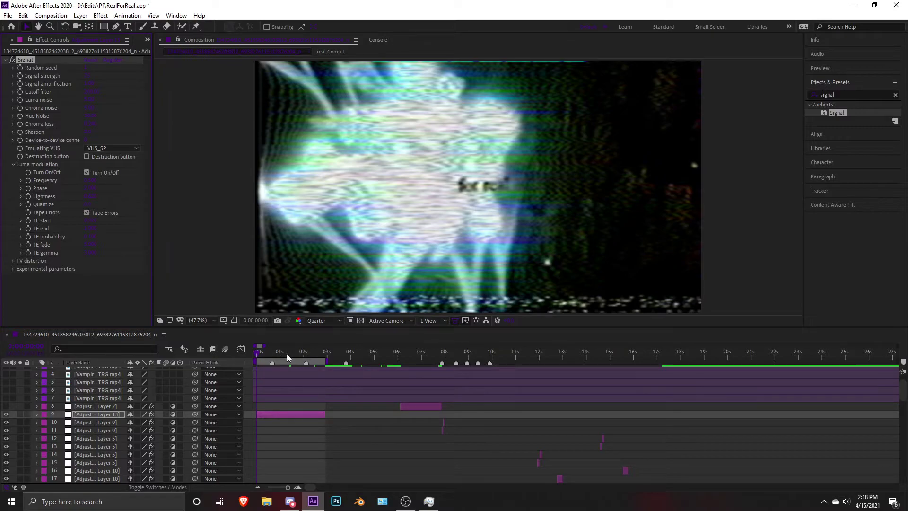
{"action": "left_click", "coordinate": [92, 197]}
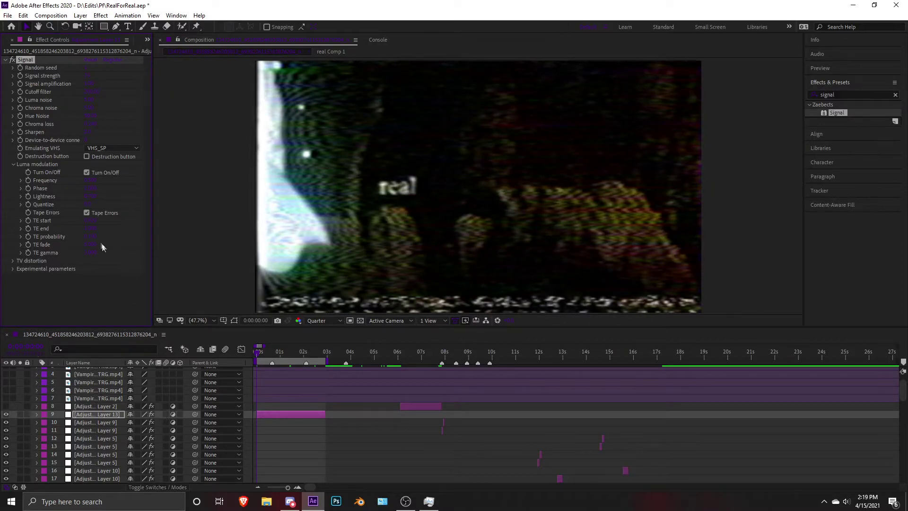
Set luma modulation Quantize to 1, preview it, and return the playhead to the start
{"action": "left_click", "coordinate": [88, 206]}
{"action": "type", "text": "1"}
{"action": "key", "text": "Return"}
{"action": "key", "text": "space"}
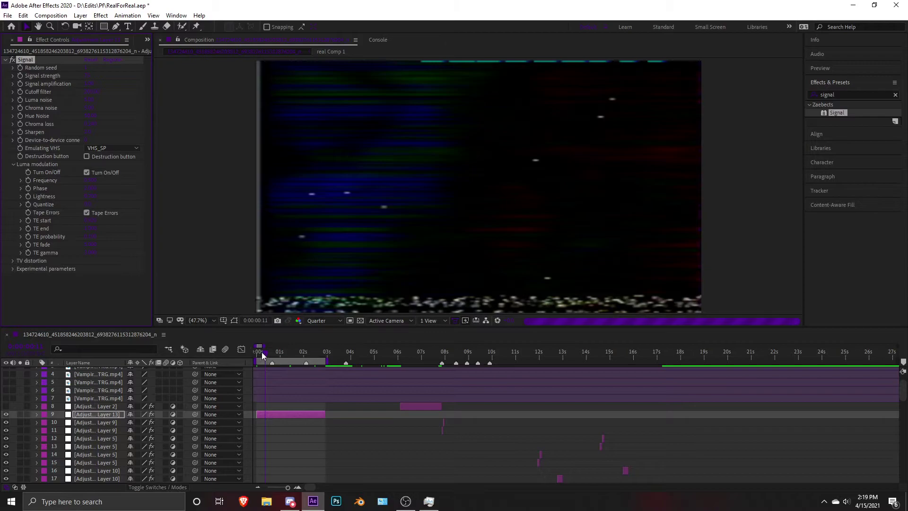
{"action": "left_click_drag", "start_coordinate": [262, 355], "coordinate": [228, 364]}
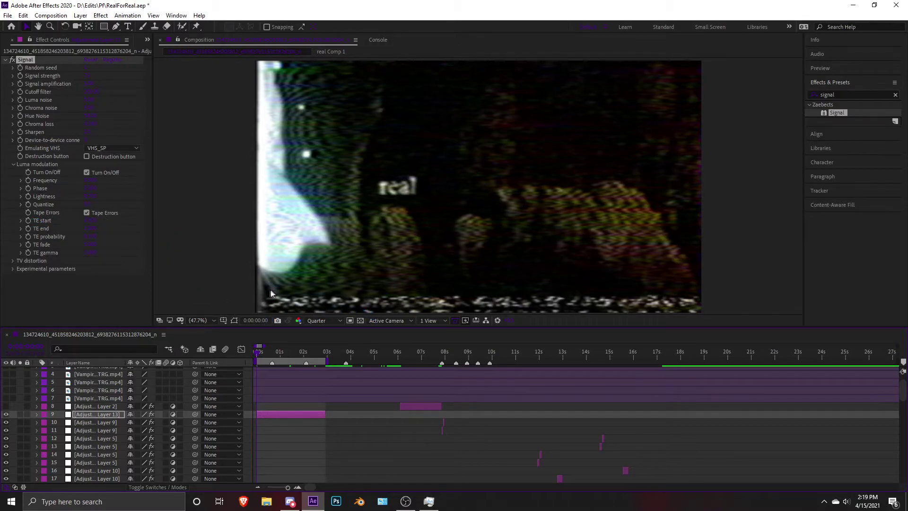
Adjust the tape error TE start value, then turn Tape Errors off
{"action": "left_click", "coordinate": [90, 220]}
{"action": "key", "text": "Return"}
{"action": "left_click", "coordinate": [90, 222]}
{"action": "left_click", "coordinate": [87, 212]}
Toggle Tape Errors back on and off again, then collapse the Luma modulation settings
{"action": "left_click", "coordinate": [88, 213]}
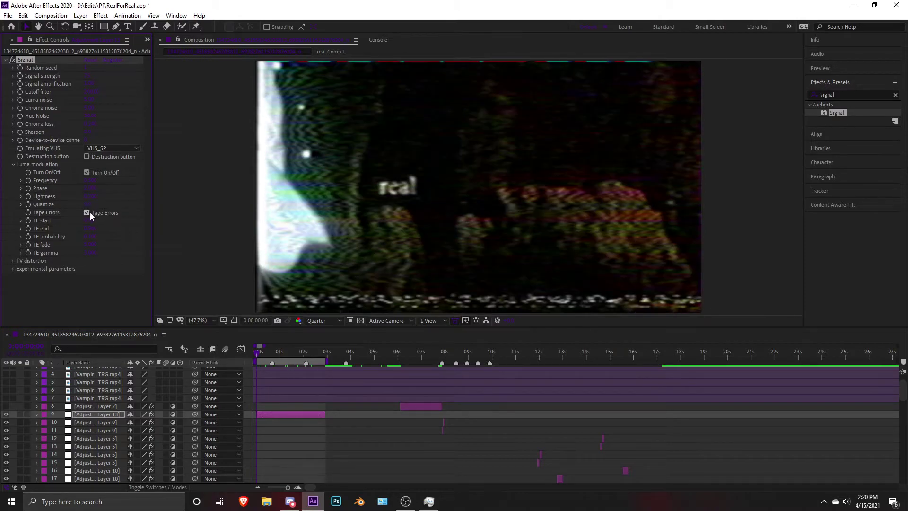
{"action": "left_click", "coordinate": [89, 212]}
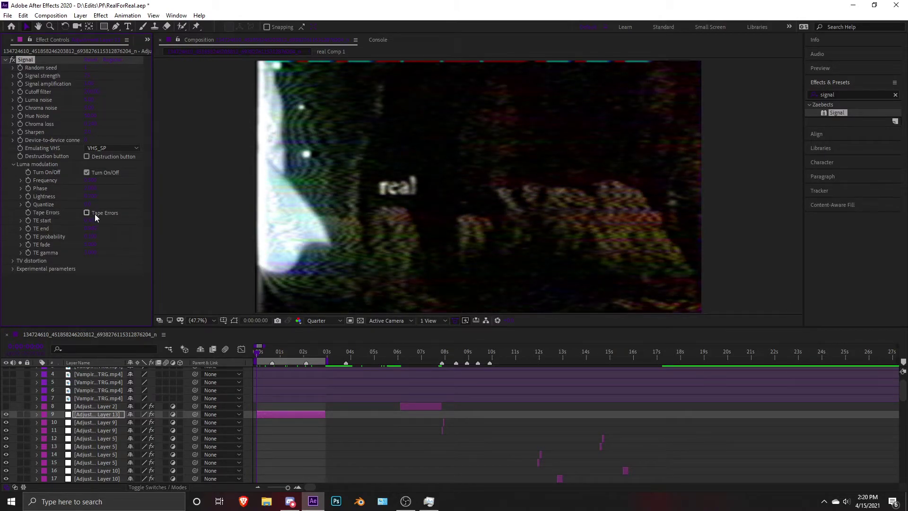
{"action": "left_click", "coordinate": [15, 164]}
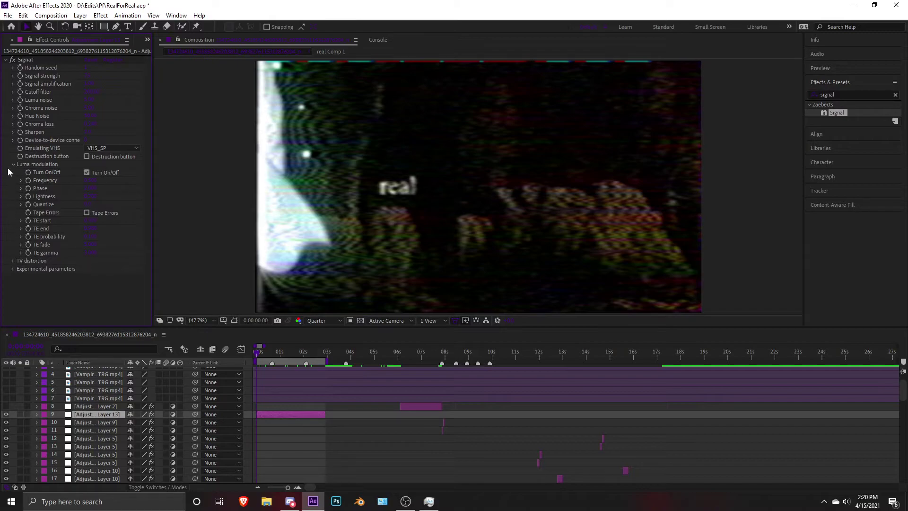
{"action": "left_click", "coordinate": [14, 164]}
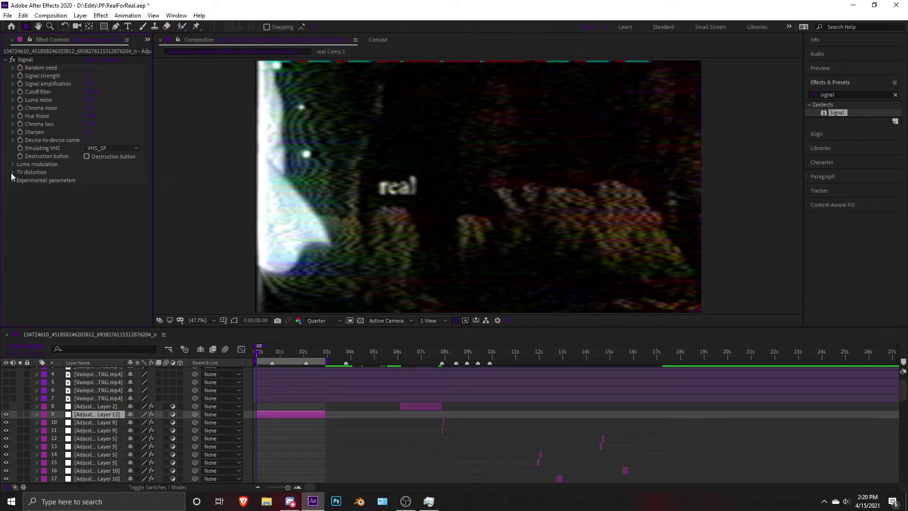
Increase the TV distortion Thick distortion amount and briefly inspect the Experimental parameters
{"action": "left_click", "coordinate": [12, 172]}
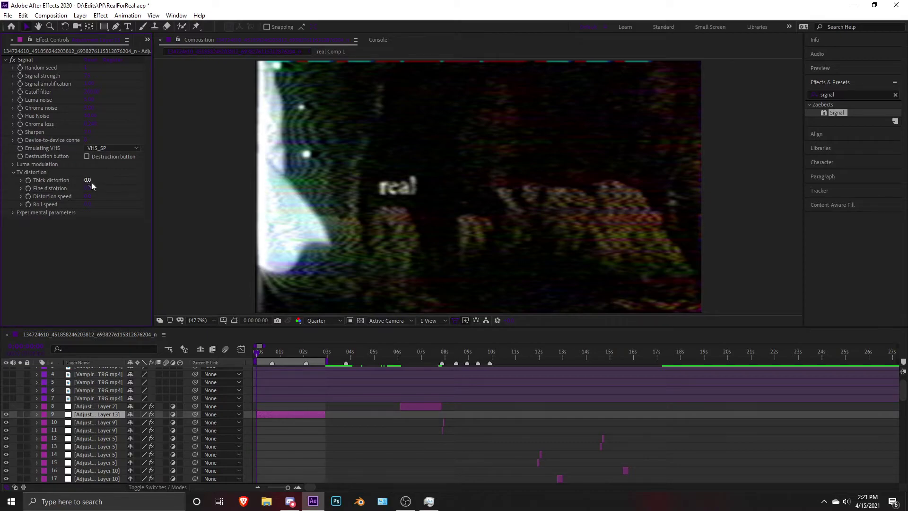
{"action": "left_click_drag", "start_coordinate": [88, 185], "coordinate": [143, 222]}
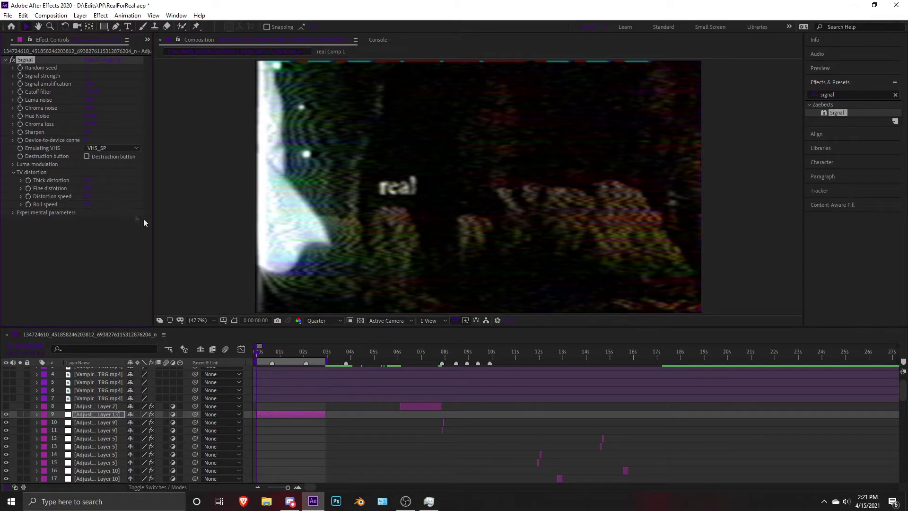
{"action": "left_click", "coordinate": [13, 172]}
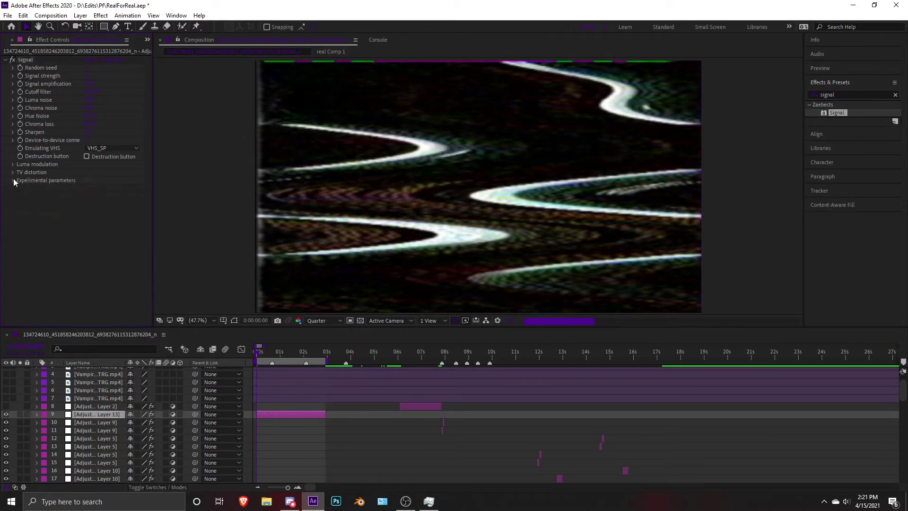
{"action": "left_click", "coordinate": [14, 181]}
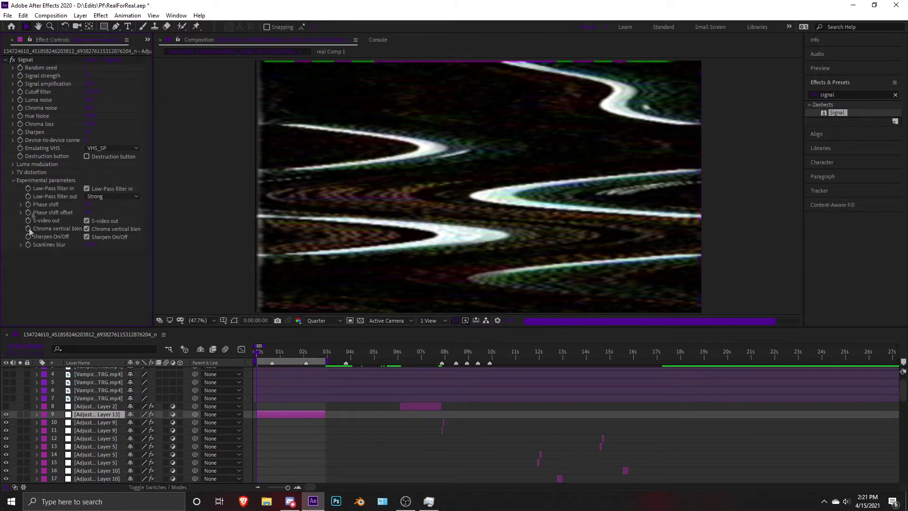
{"action": "left_click", "coordinate": [13, 180]}
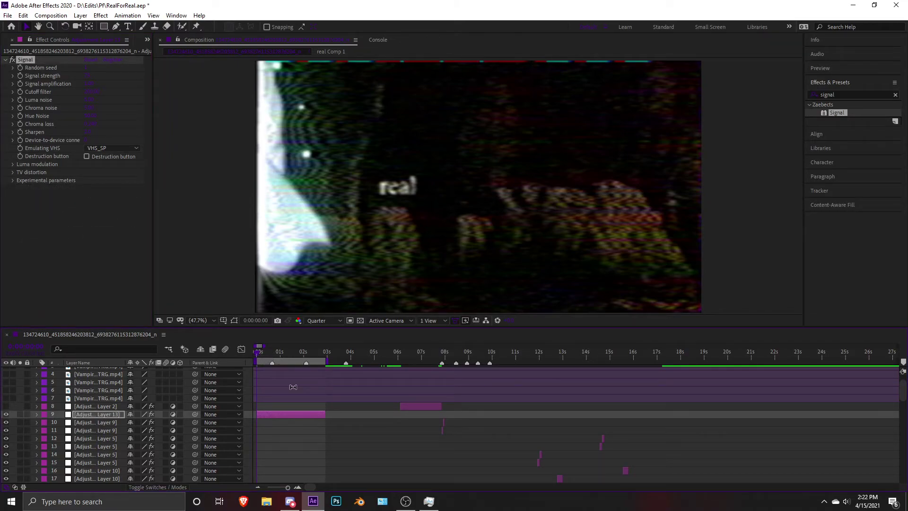
Play back the composition to review the VHS look on the 'real' text
{"action": "key", "text": "space"}
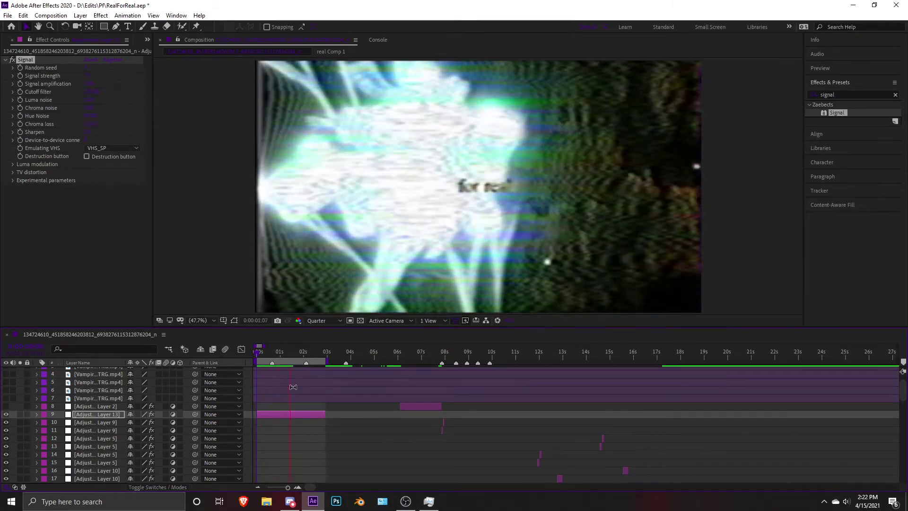